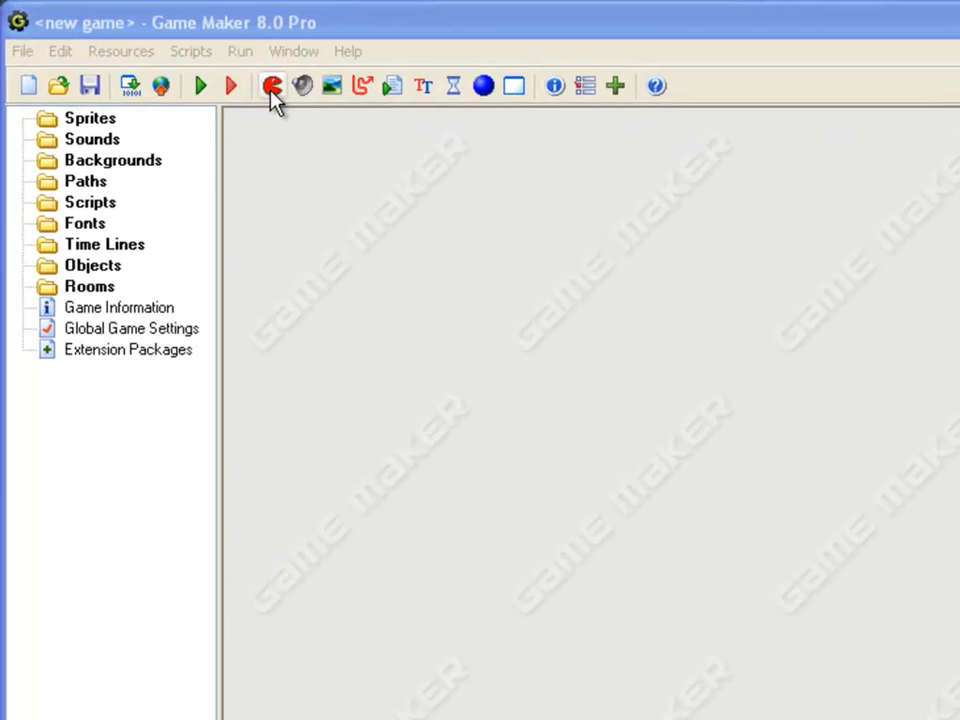
Create a new sprite and load apple.png from the Tutorial1 folder, showing the image files as thumbnails.
left_click(273, 90)
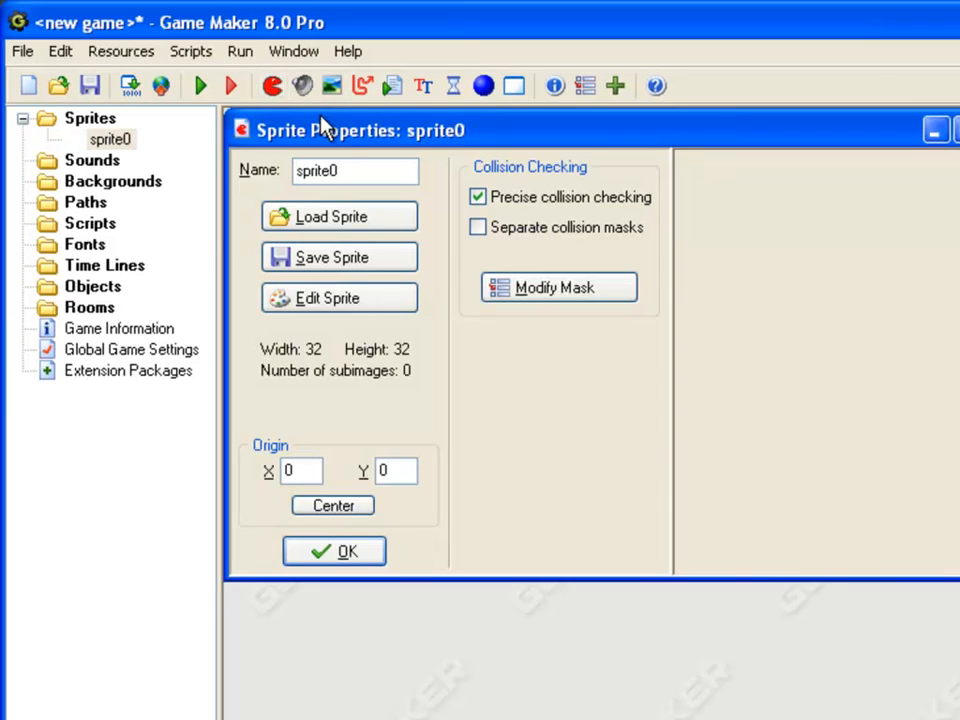
left_click(397, 222)
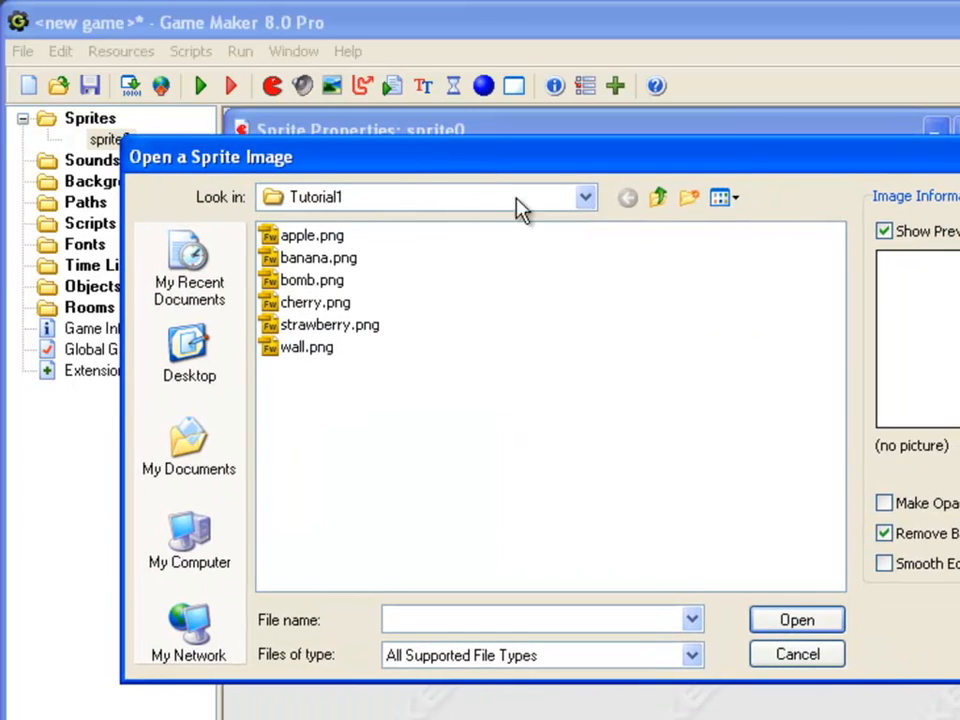
left_click(585, 199)
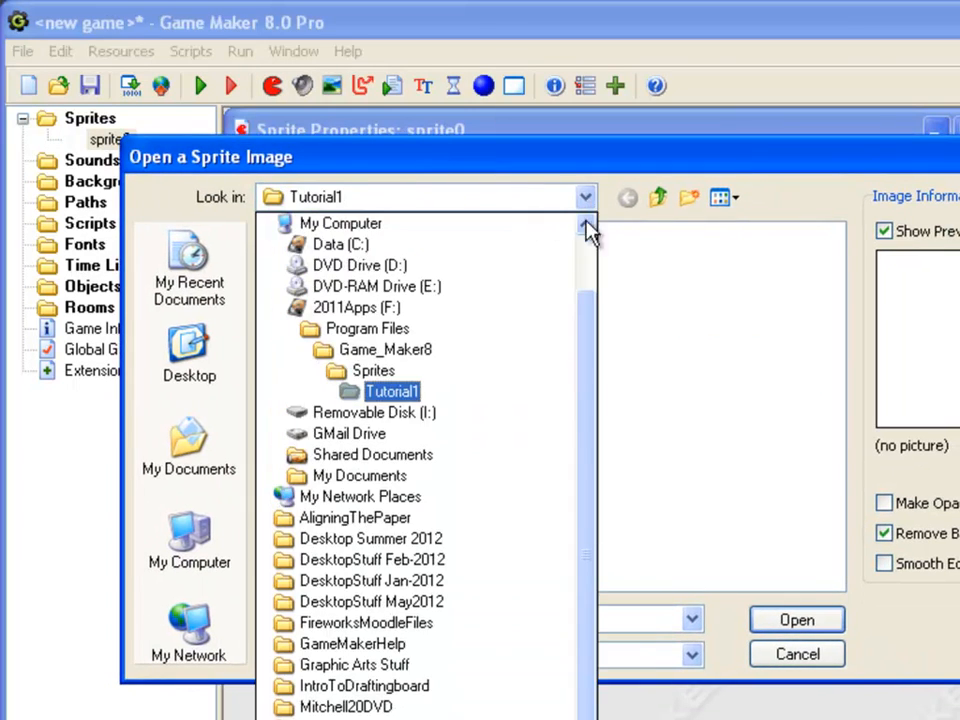
left_click(439, 392)
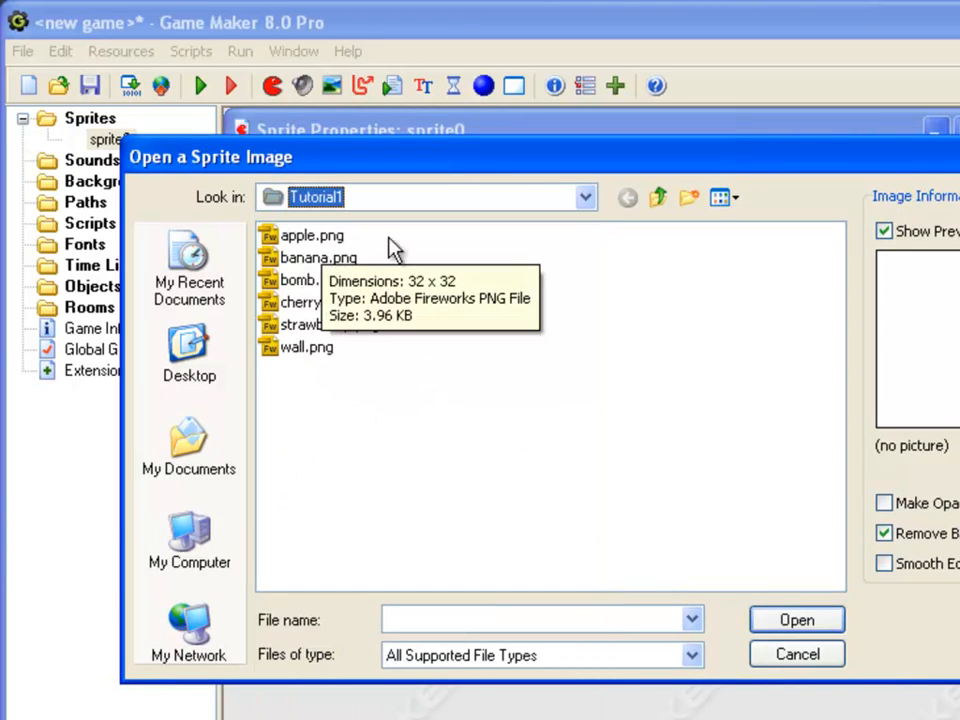
left_click(724, 197)
left_click(745, 222)
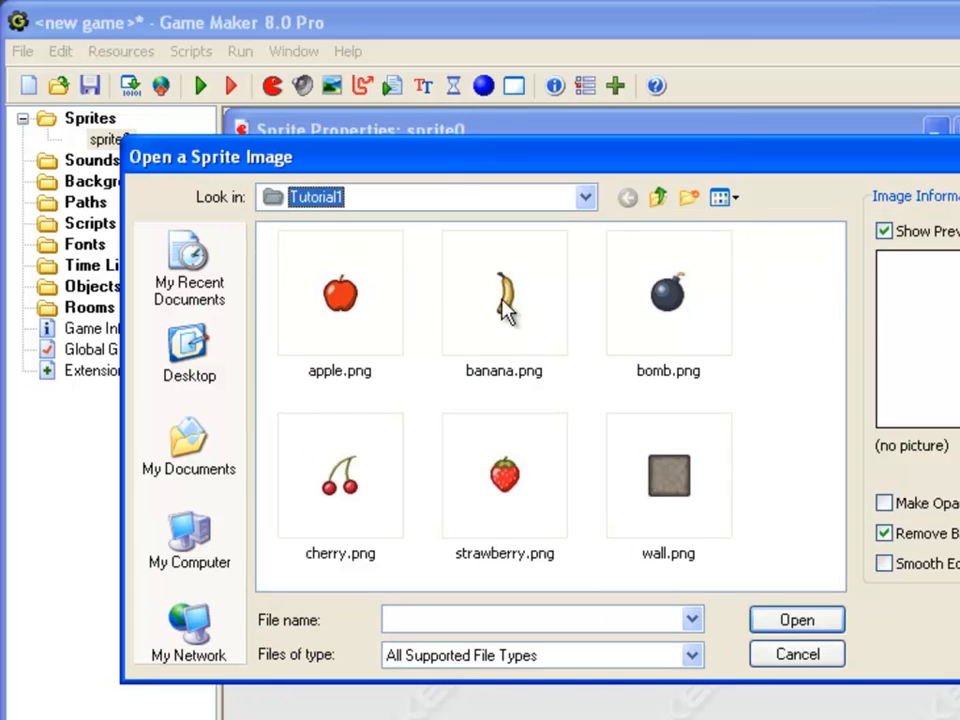
double_click(349, 318)
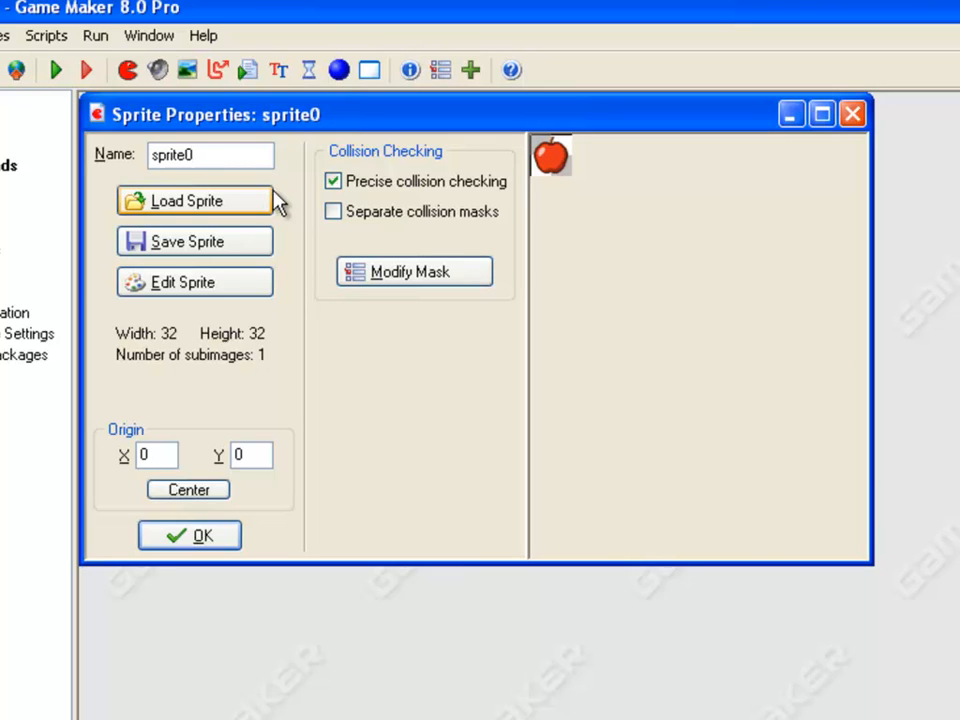
Rename the apple sprite sprite_Apple and confirm its properties.
key("BackSpace")
type("_Aplle")
key("BackSpace")
key("BackSpace")
key("BackSpace")
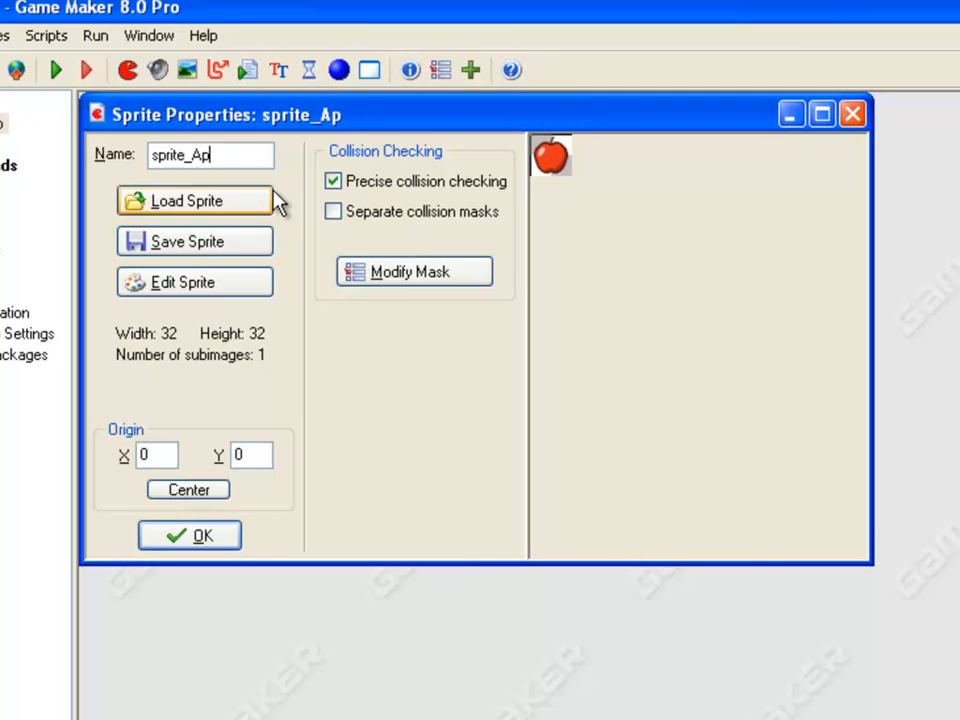
type("ple")
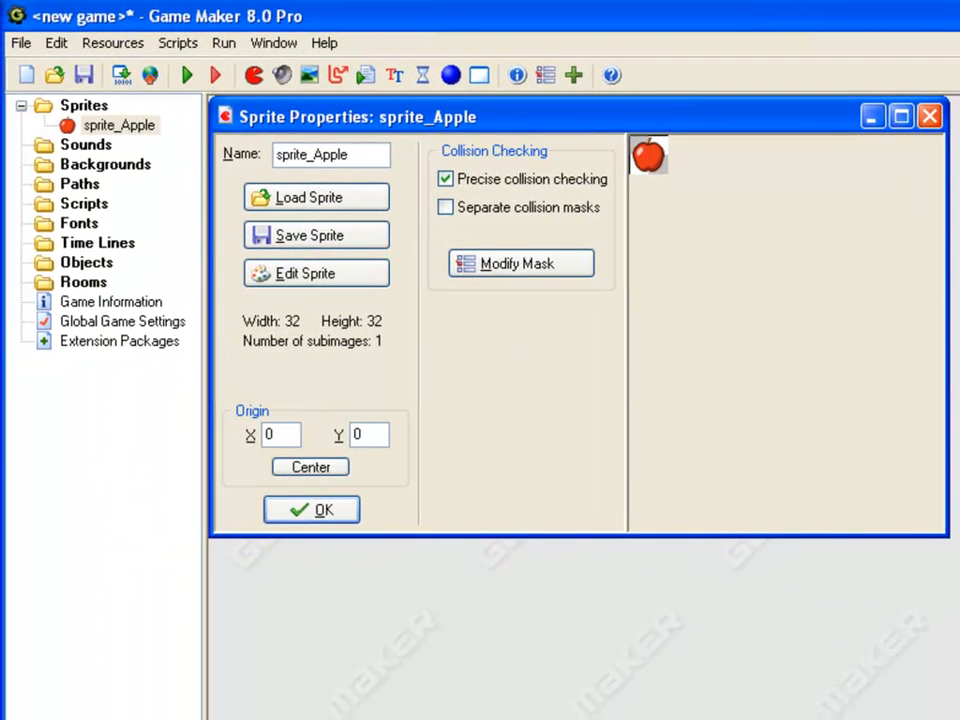
left_click(320, 510)
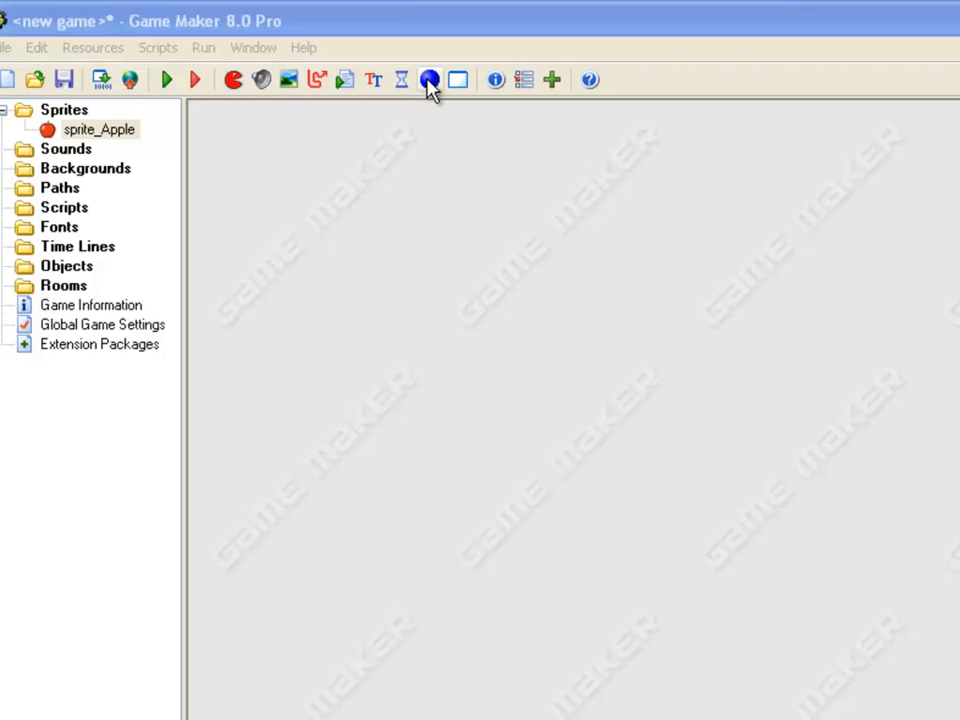
Create a new object named object_Apple and assign sprite_Apple to it.
left_click(429, 80)
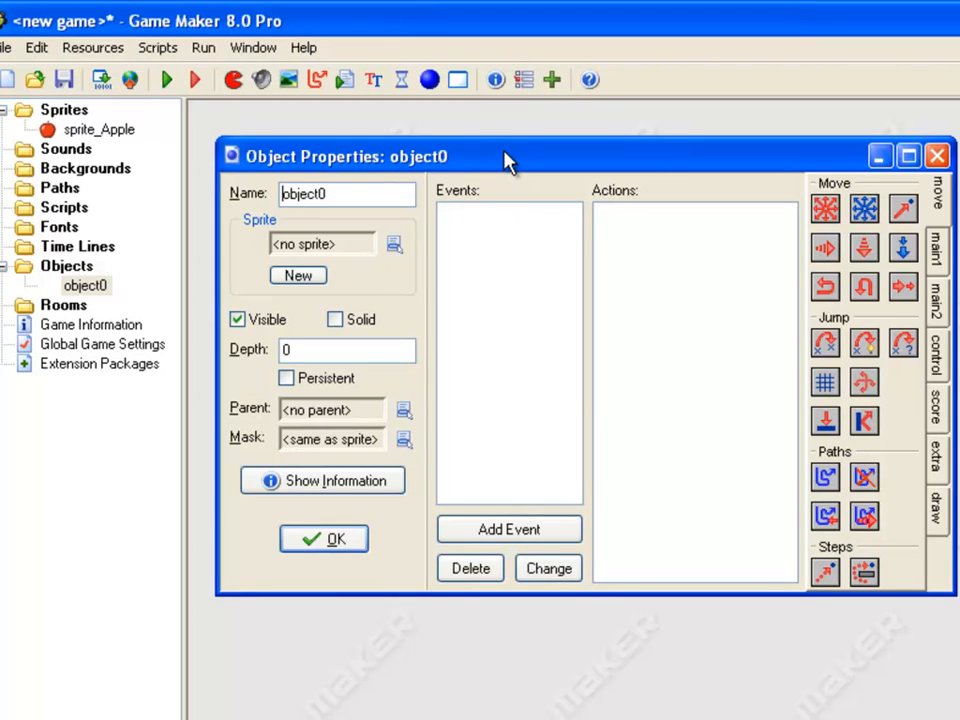
left_click(345, 193)
key("BackSpace")
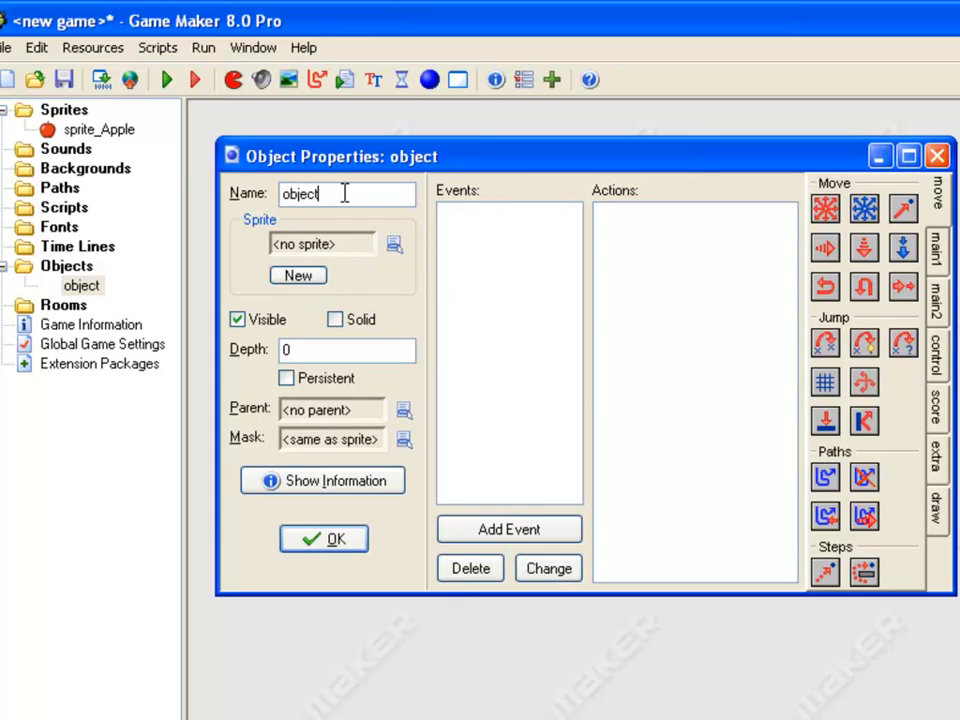
type("_Apple")
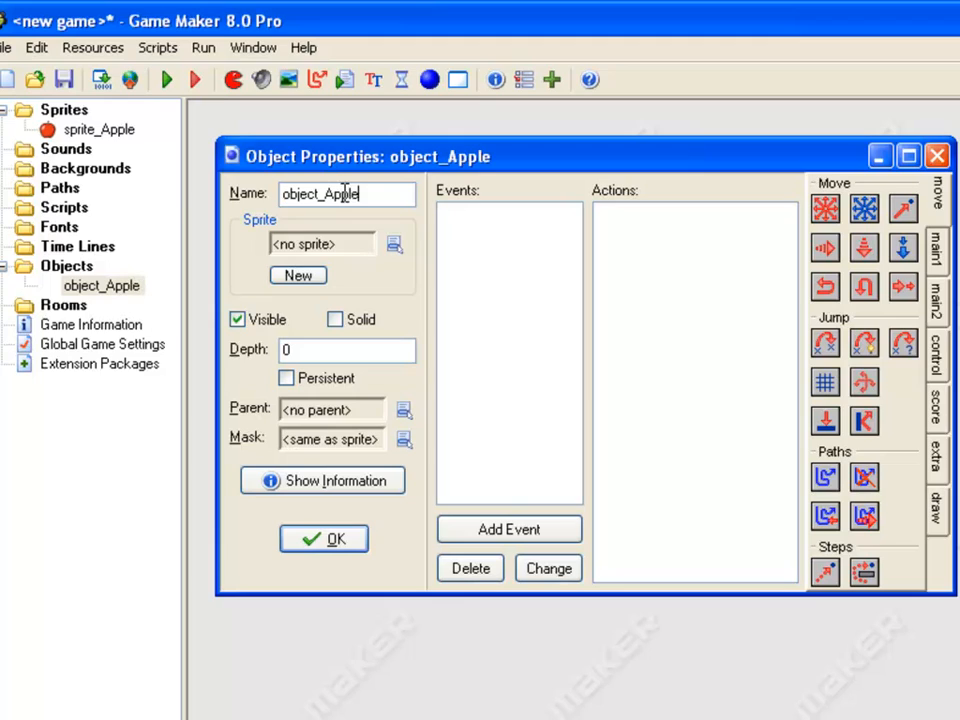
left_click(394, 245)
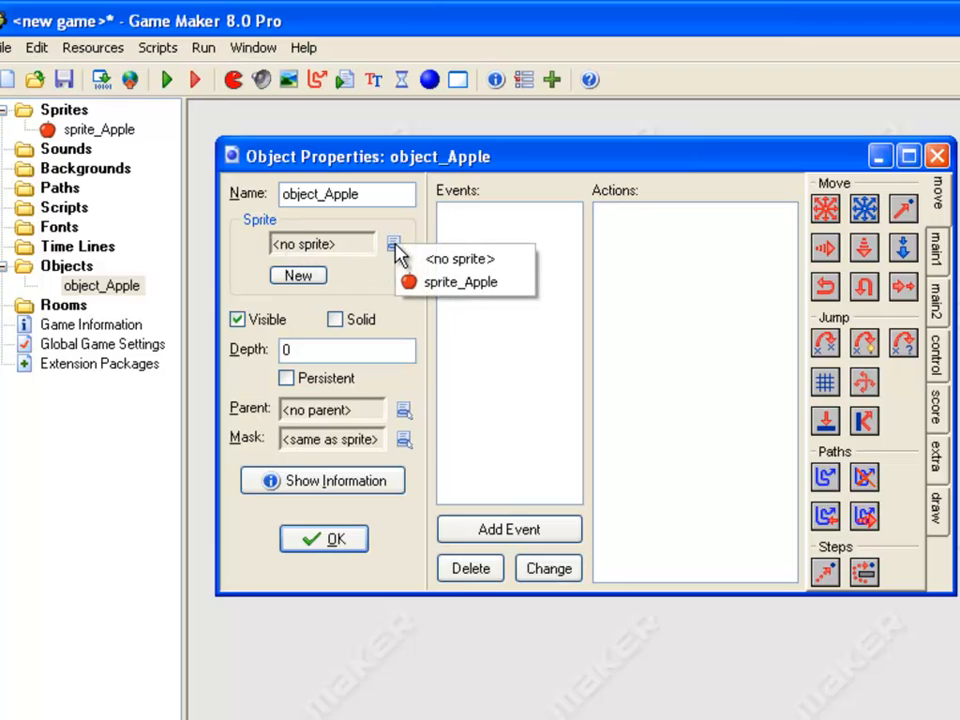
left_click(497, 283)
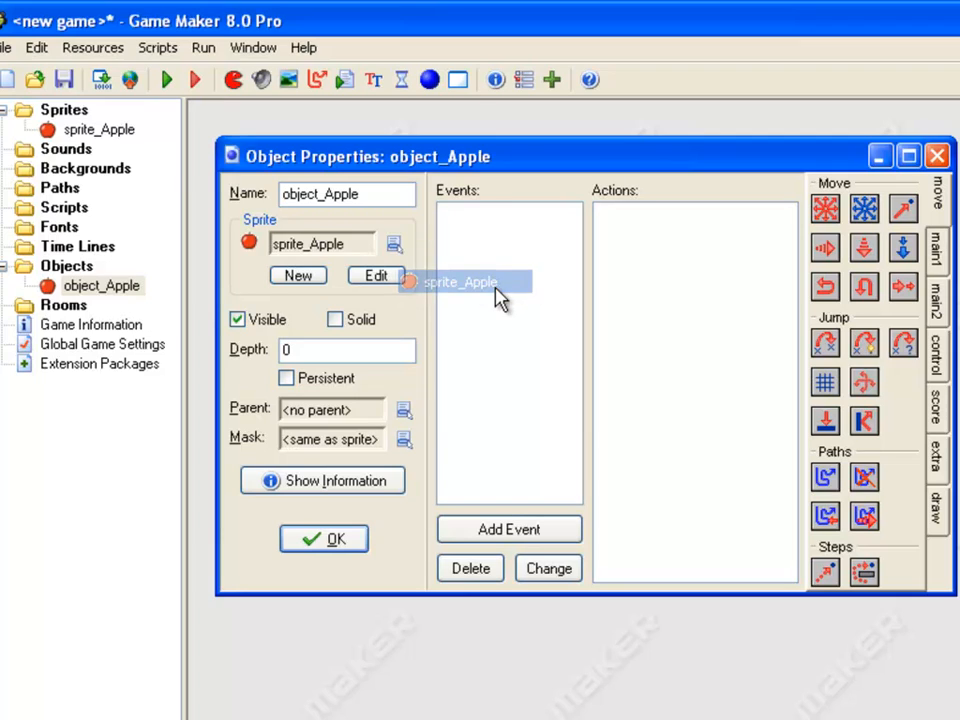
left_click(345, 540)
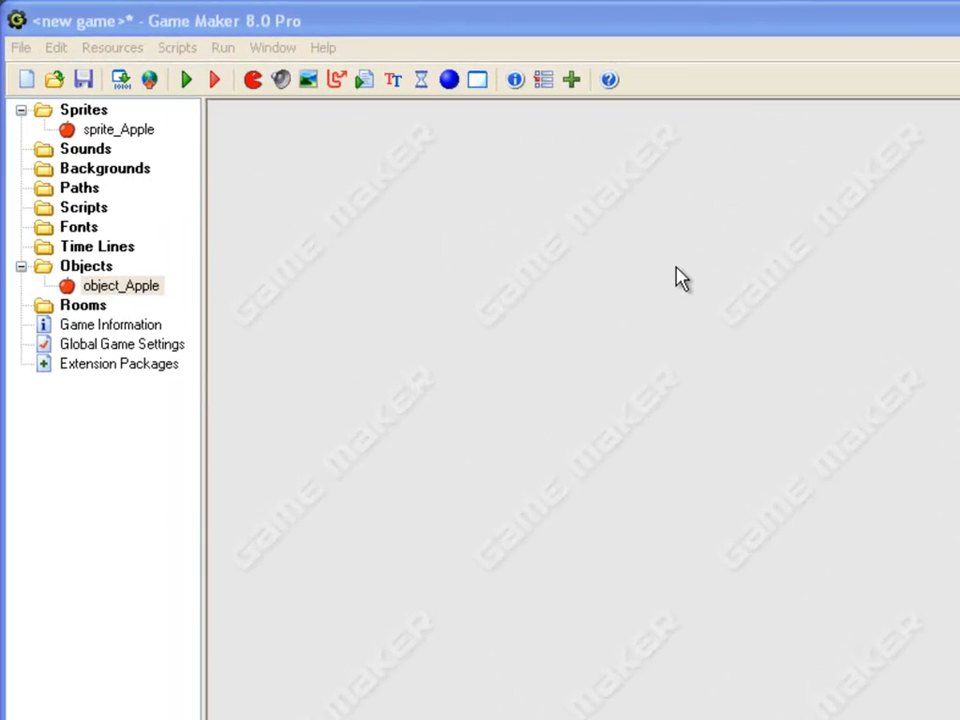
Create a second sprite from wall.png in the Tutorial1 folder and name it sprite_wall.
left_click(253, 80)
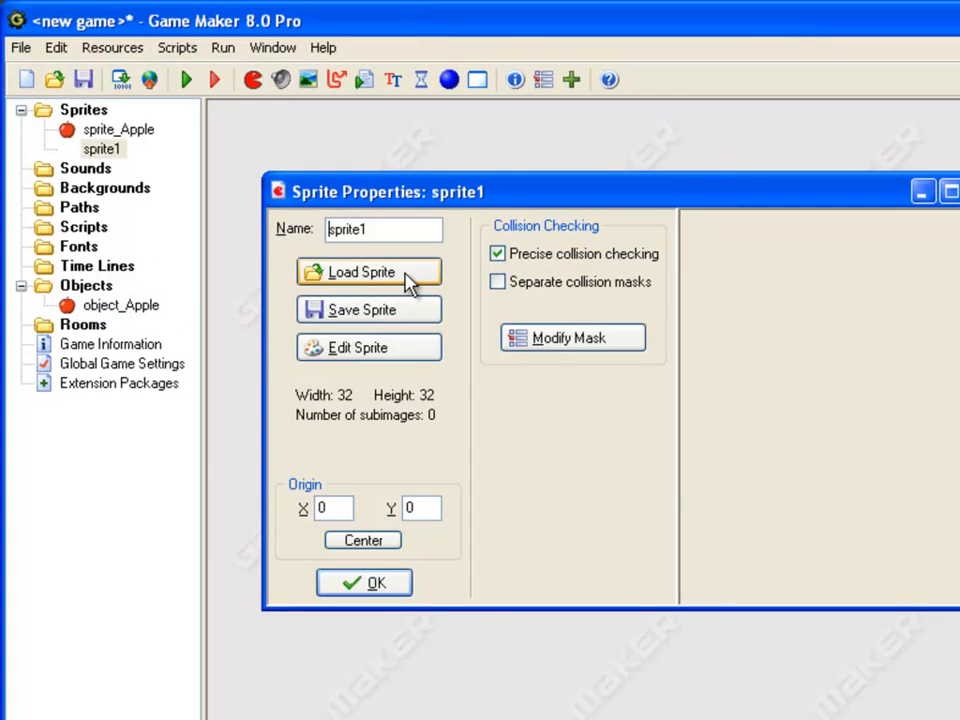
left_click(368, 272)
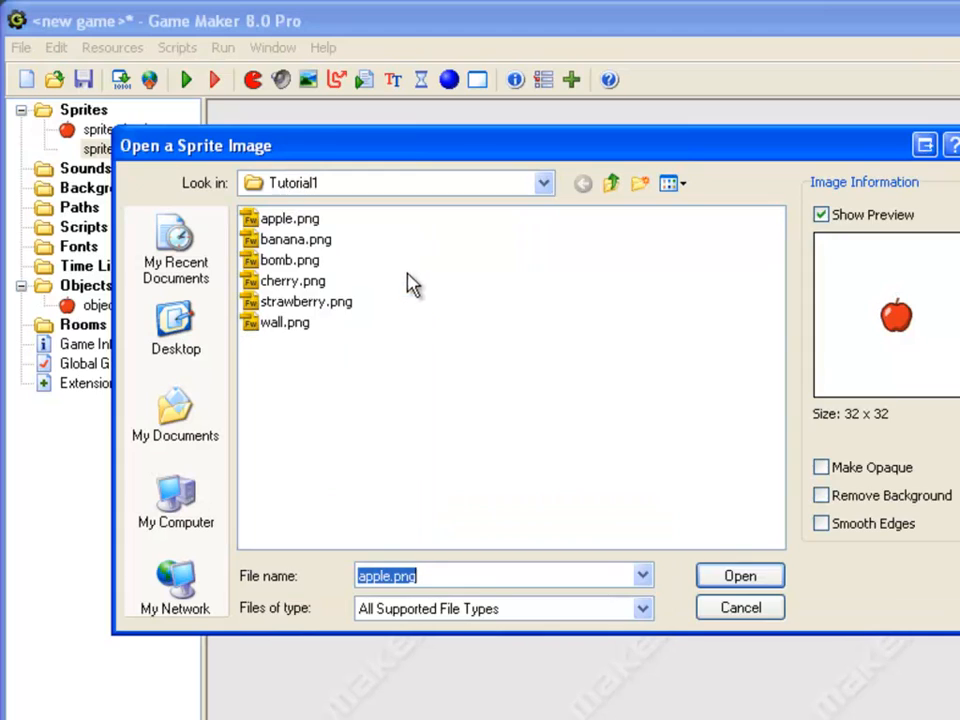
double_click(301, 327)
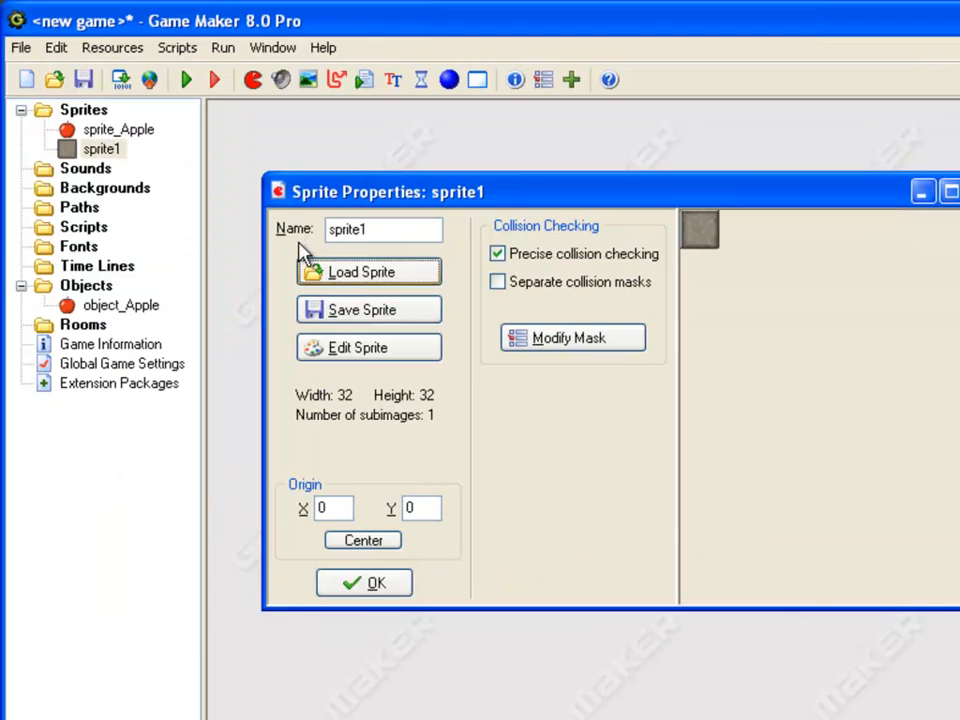
left_click(402, 229)
key("BackSpace")
type("_")
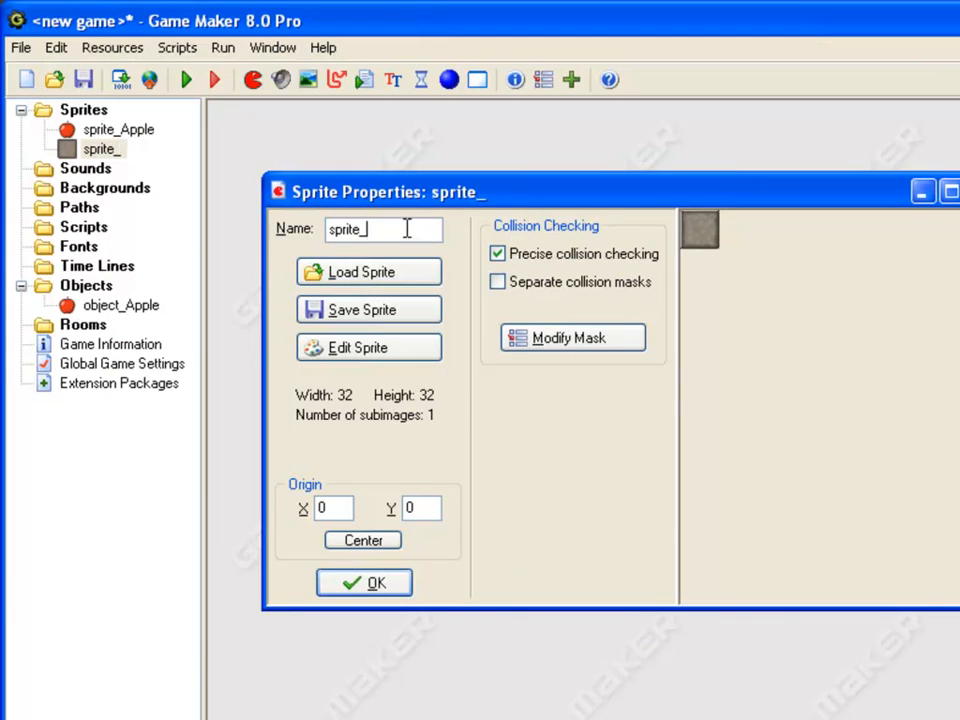
type("wall")
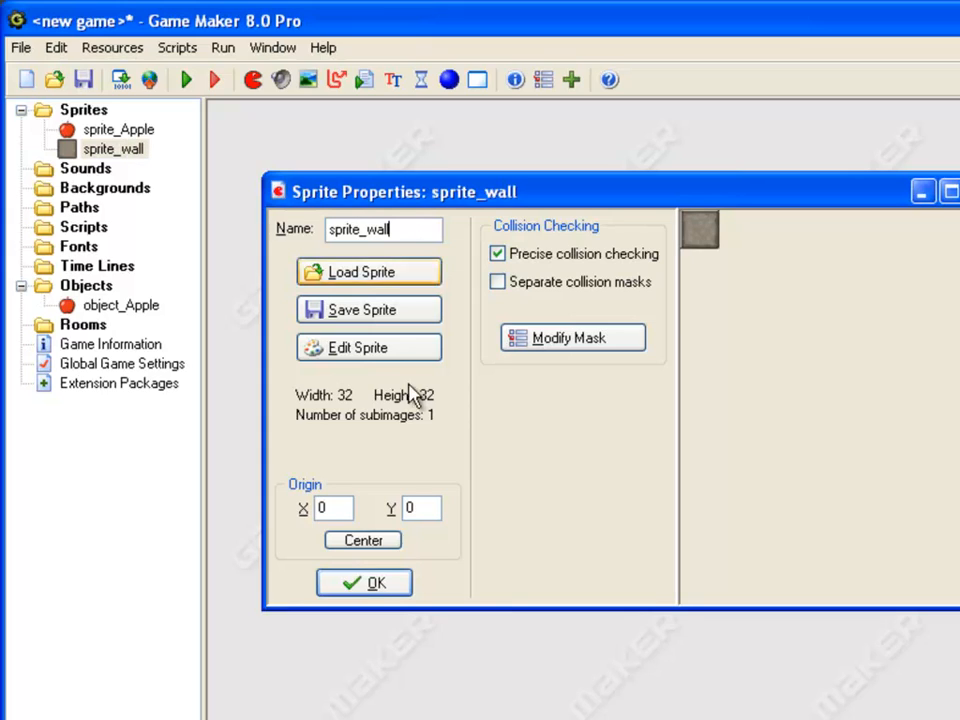
left_click(385, 591)
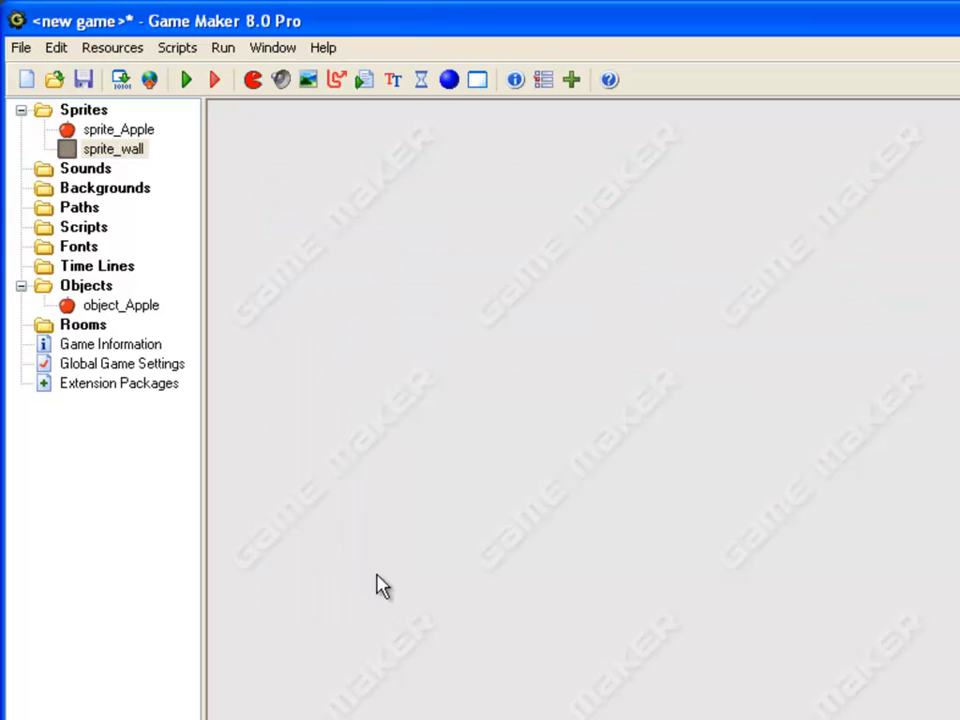
Create a solid object named object_Wall that uses sprite_wall.
left_click(449, 82)
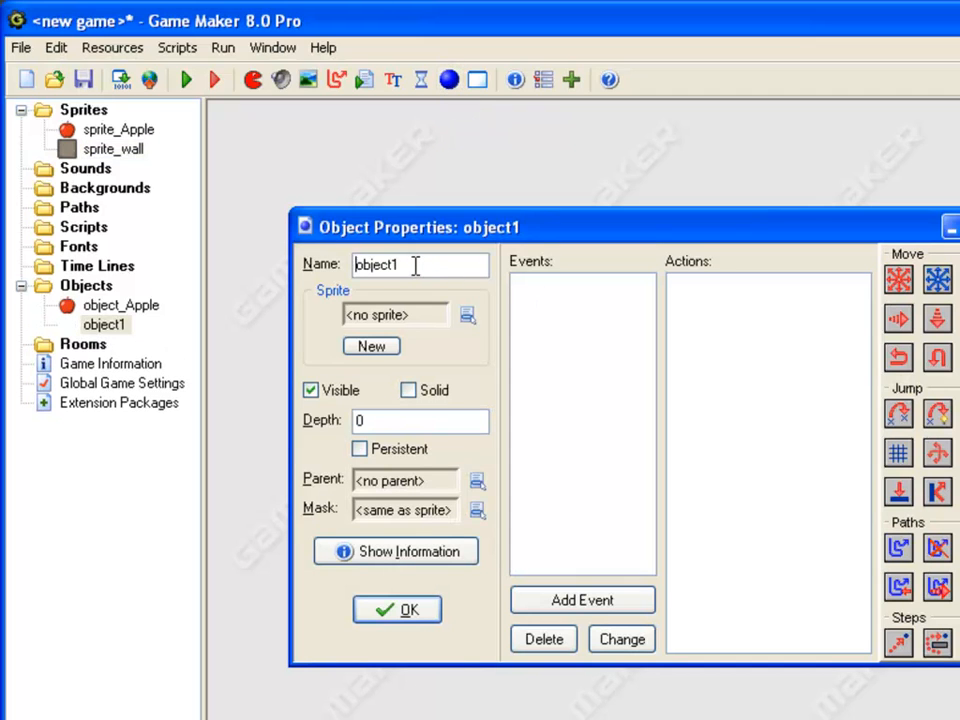
key("BackSpace")
type("_Wall")
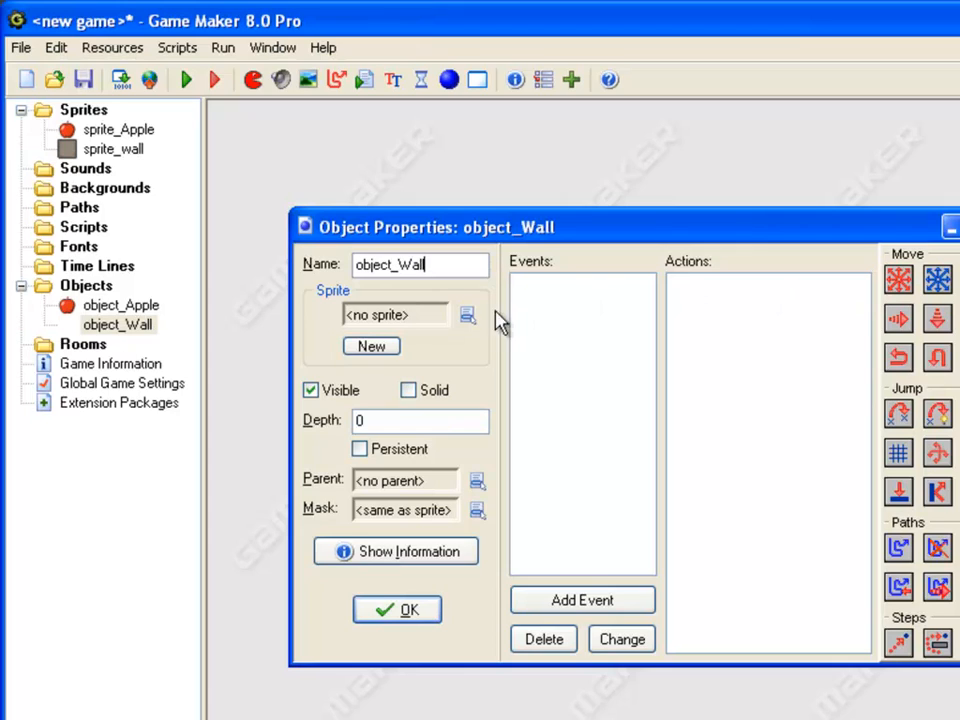
left_click(467, 316)
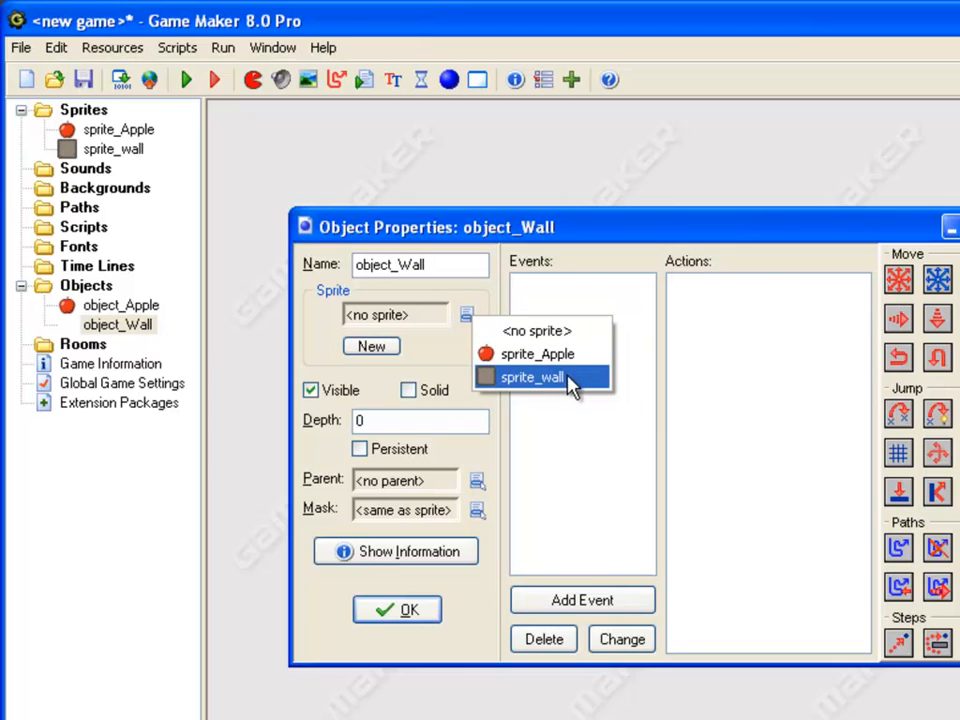
left_click(570, 381)
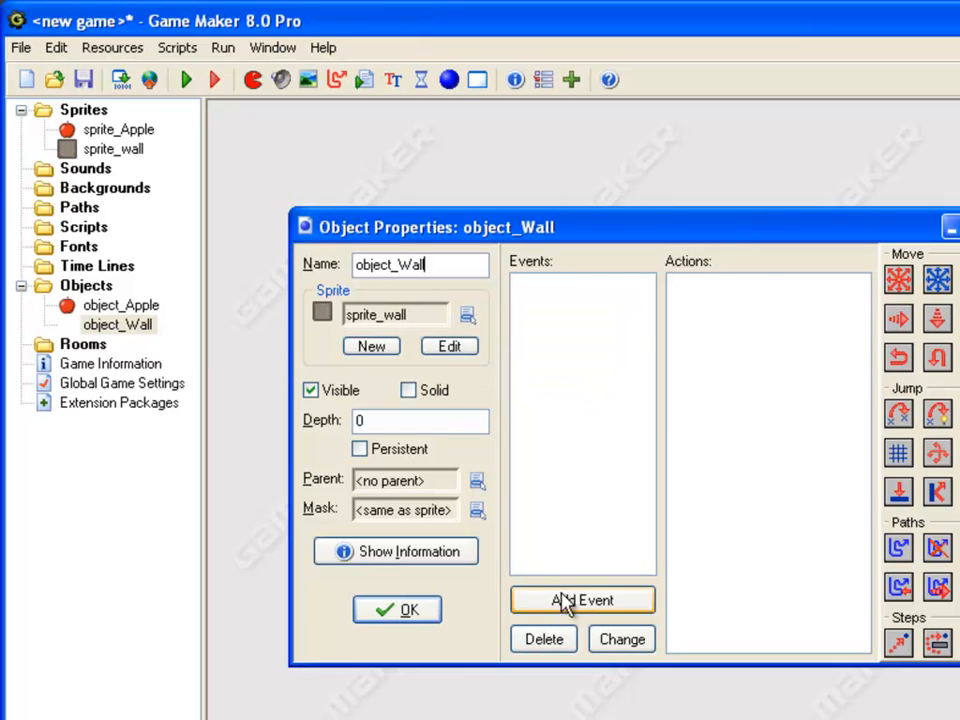
left_click(409, 391)
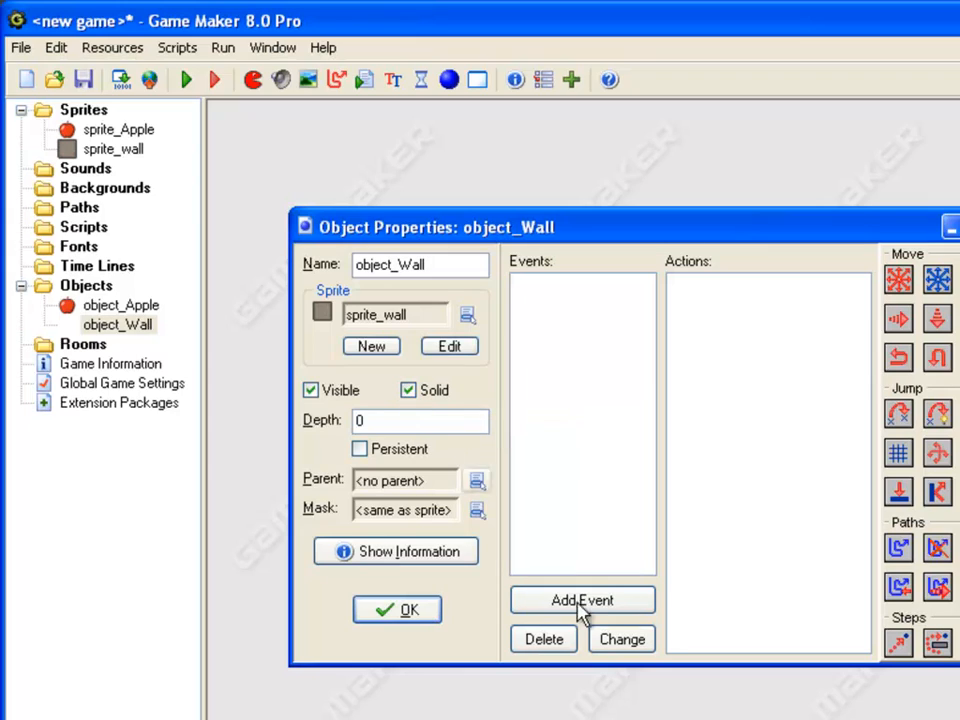
left_click(416, 614)
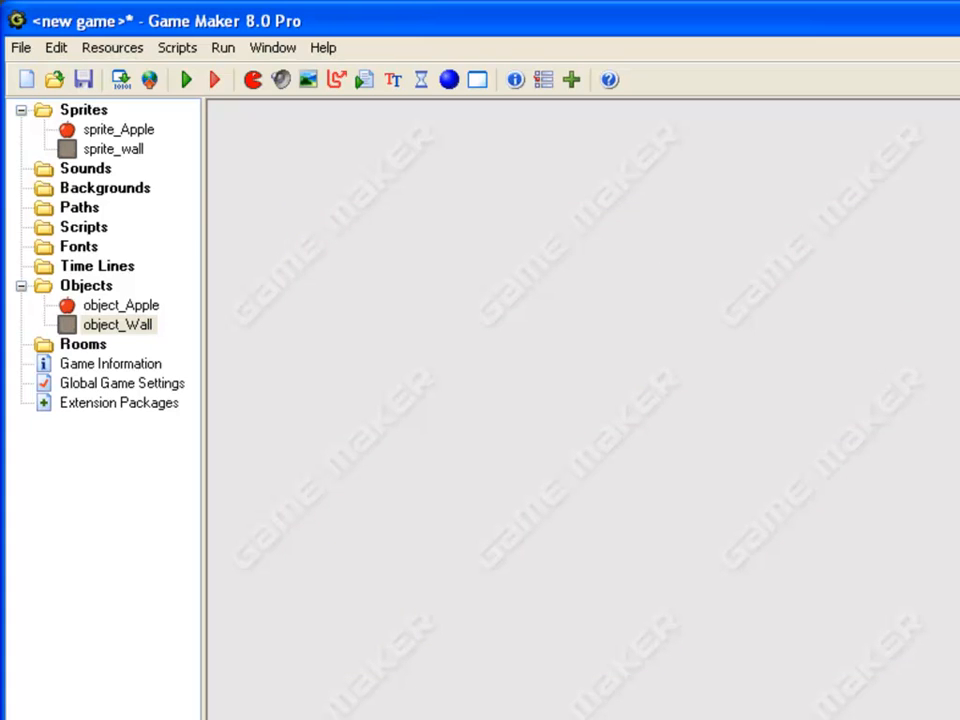